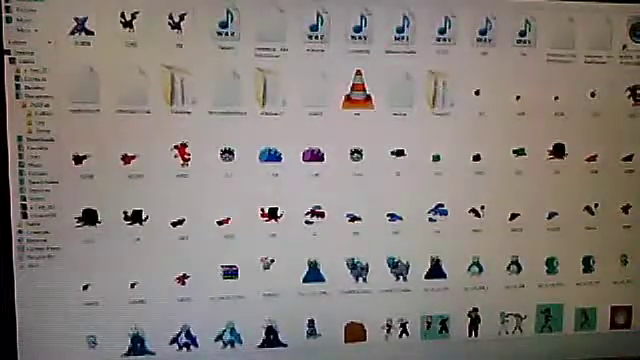
pyautogui.scroll(-5, 350, 180)
pyautogui.scroll(-5, 350, 180)
pyautogui.scroll(-3, 350, 180)
pyautogui.scroll(-5, 350, 180)
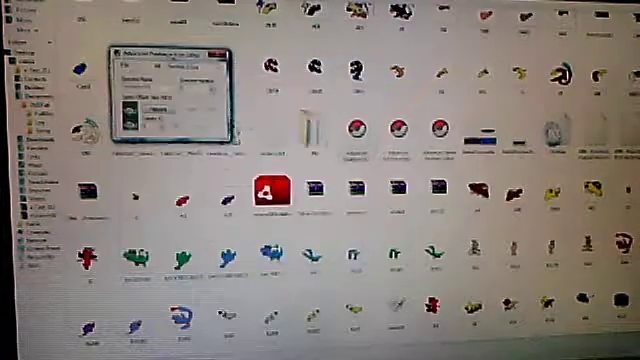
# Step: Choose a Pokémon species from the name list and bring up its icon editor
pyautogui.click(175, 88)
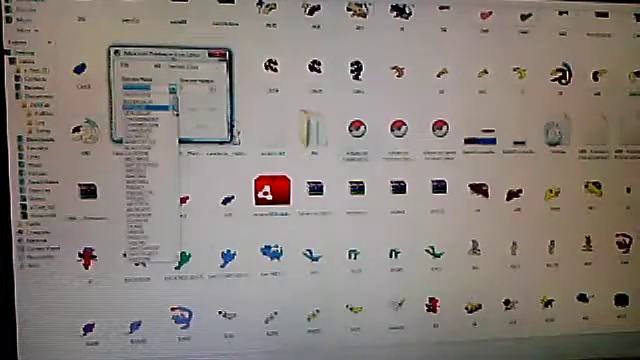
pyautogui.click(140, 105)
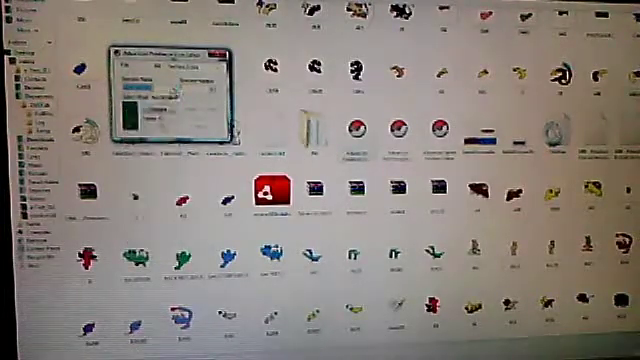
pyautogui.click(173, 90)
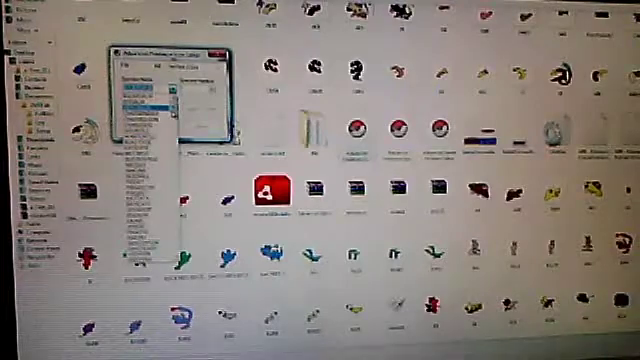
pyautogui.press('Escape')
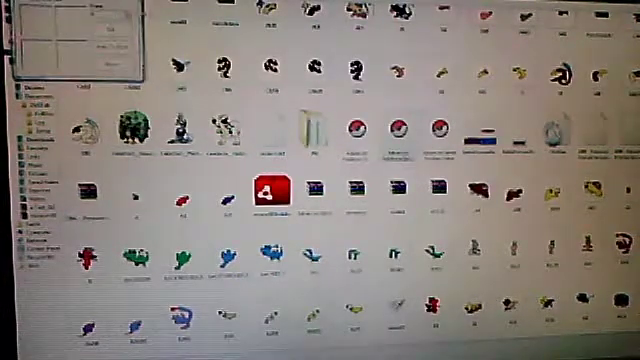
# Step: Load the species' four icon frames and start choosing an image file to import
pyautogui.doubleClick(130, 78)
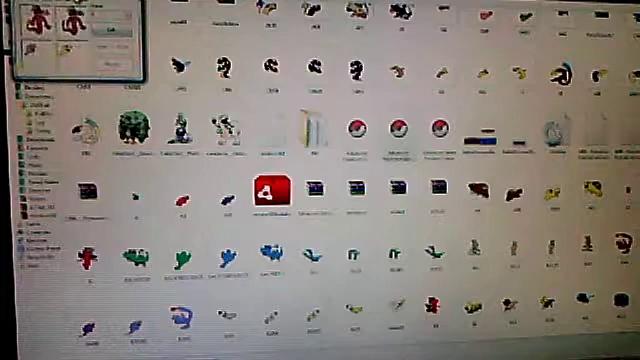
pyautogui.click(36, 20)
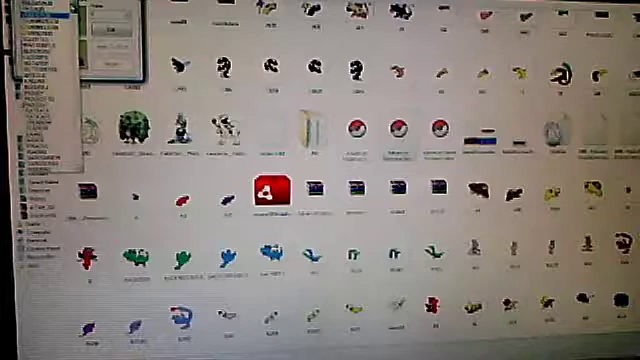
pyautogui.click(40, 60)
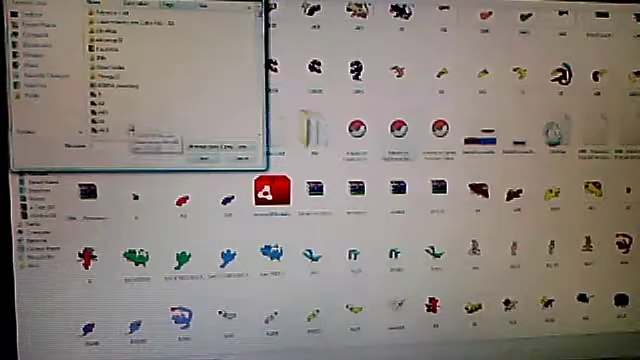
# Step: Select the image file type and confirm, loading the new red sprite into the frames
pyautogui.click(130, 143)
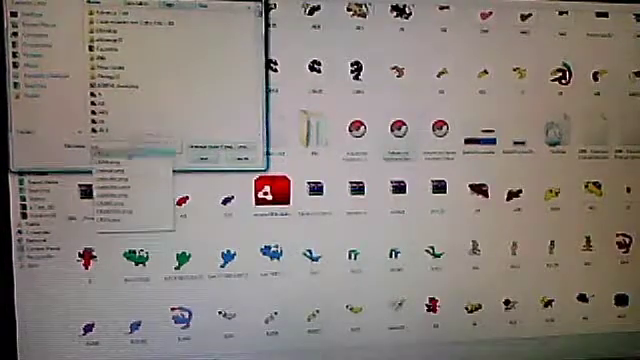
pyautogui.click(126, 160)
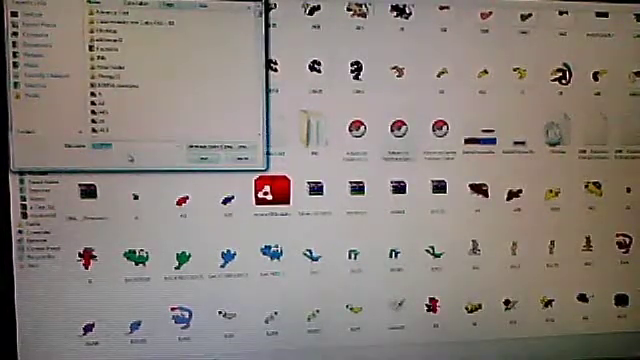
pyautogui.click(104, 142)
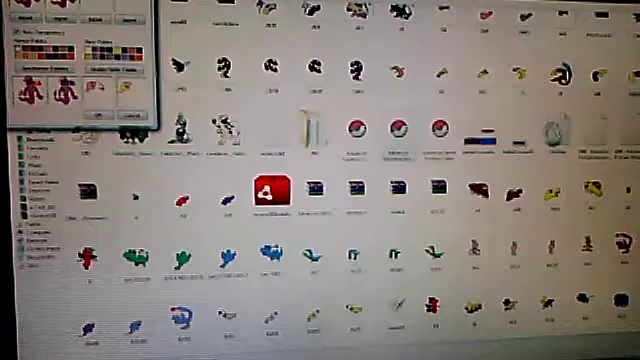
# Step: Bring up the dialog for saving the icon image with Ctrl+O
pyautogui.hotkey('ctrl', 'o')
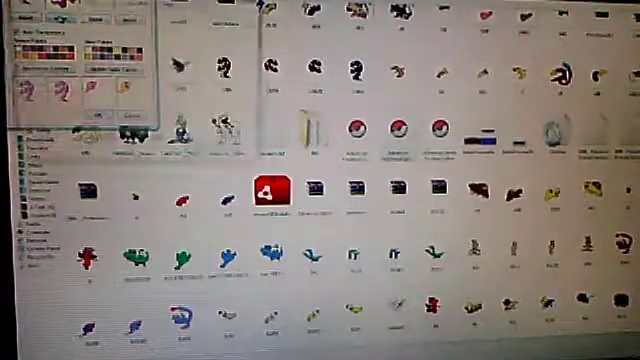
# Step: Confirm saving the icon image and return to the main editor window
pyautogui.click(100, 240)
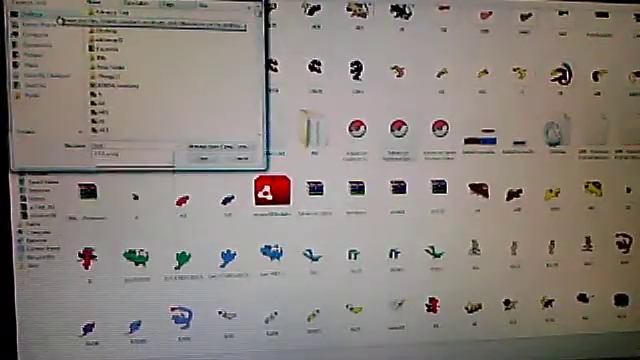